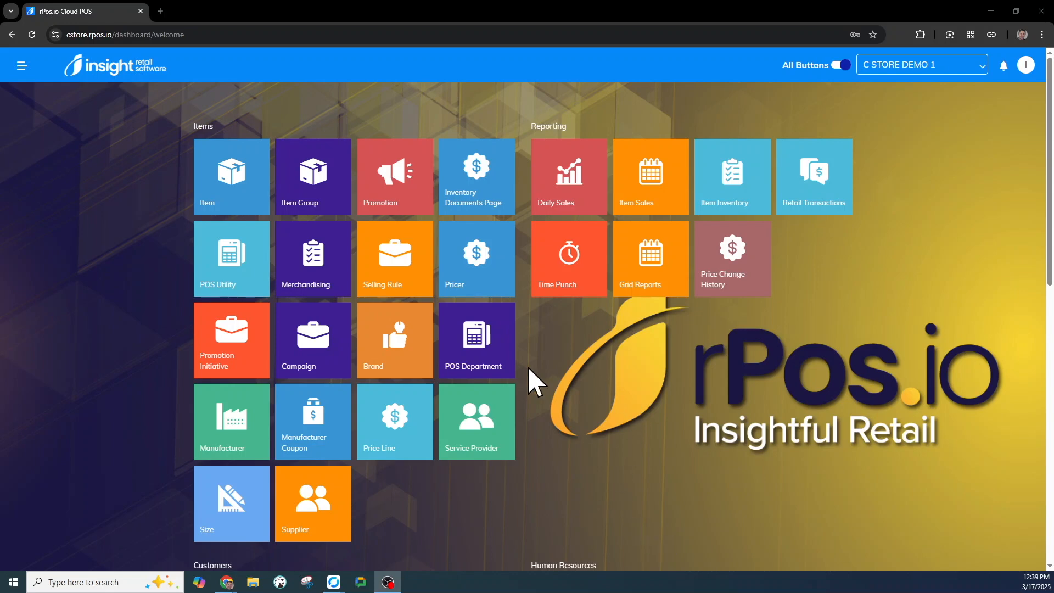
Step: Scroll down to the Human Resources tiles and open the Operator list
{"action": "scroll", "coordinate": [524, 373], "scroll_direction": "down", "scroll_amount": 6}
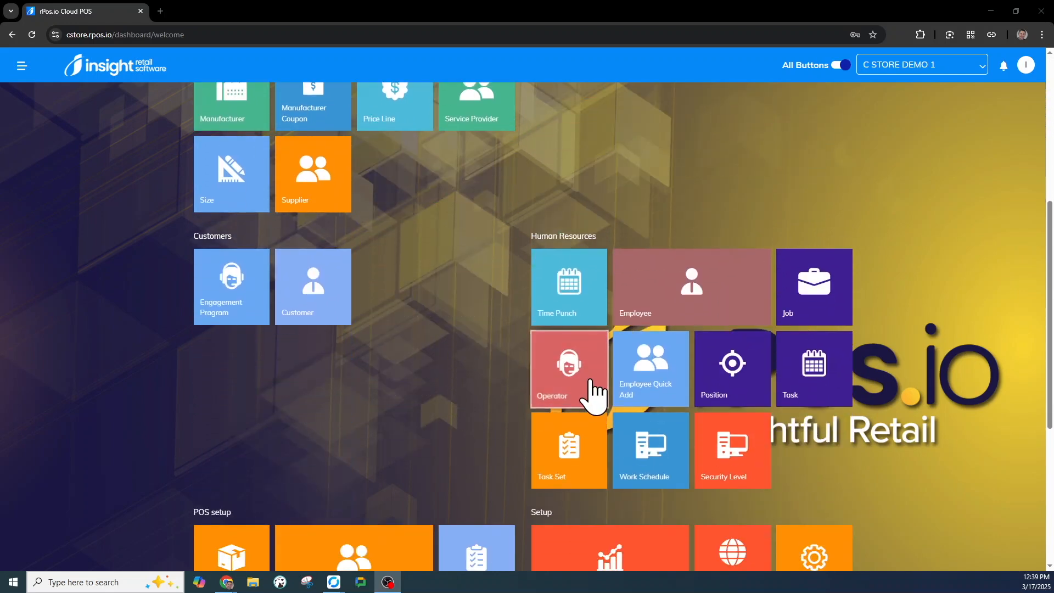
{"action": "left_click", "coordinate": [576, 393]}
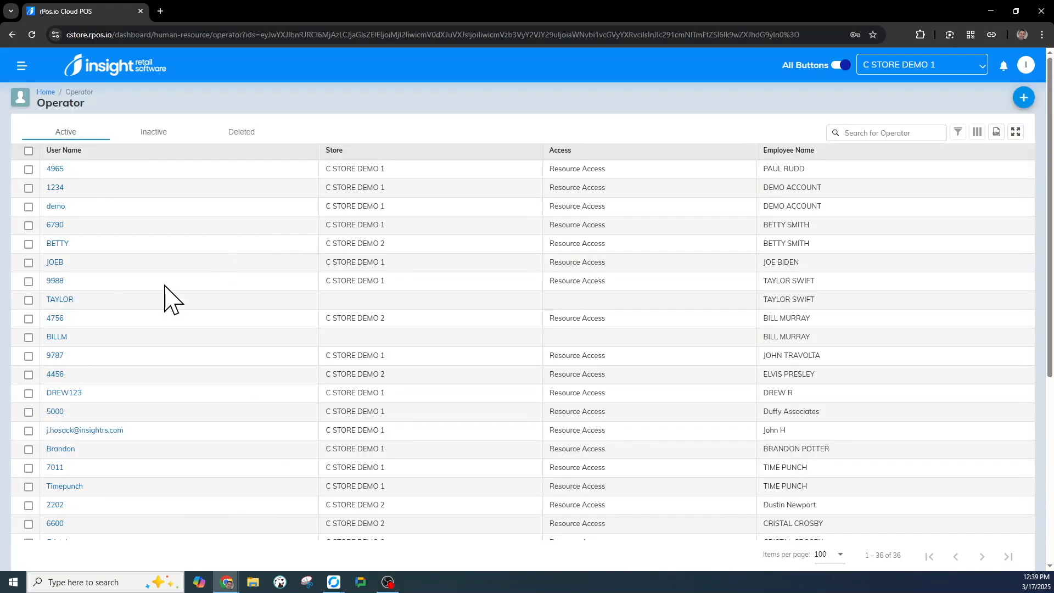
Step: Set the manager operator's Security Level Clearance to 9, keep its approval code, and update it
{"action": "scroll", "coordinate": [165, 353], "scroll_direction": "down", "scroll_amount": 5}
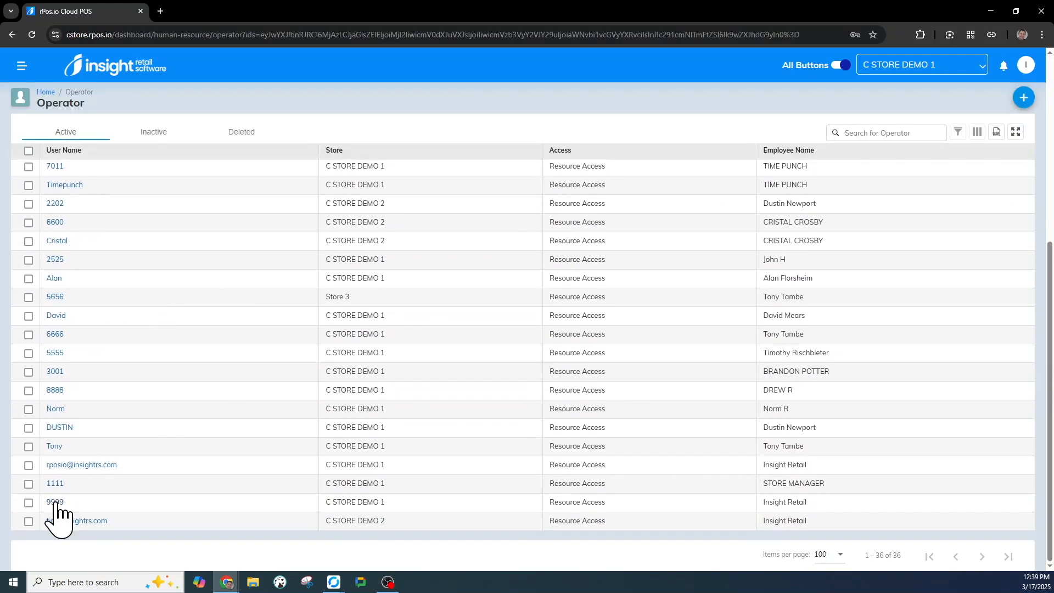
{"action": "left_click", "coordinate": [55, 502]}
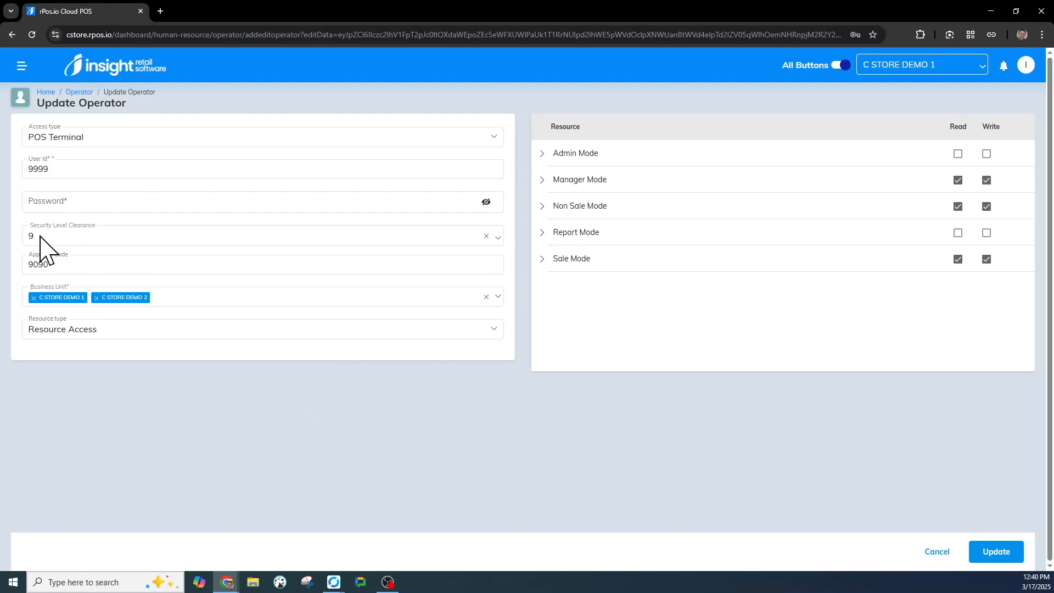
{"action": "left_click", "coordinate": [105, 249]}
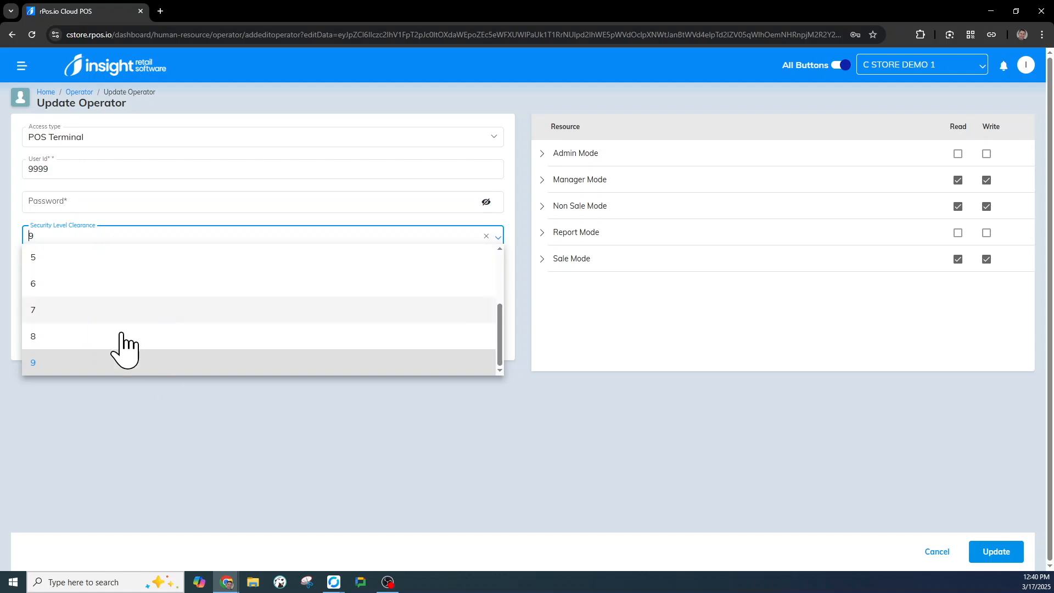
{"action": "left_click", "coordinate": [58, 363]}
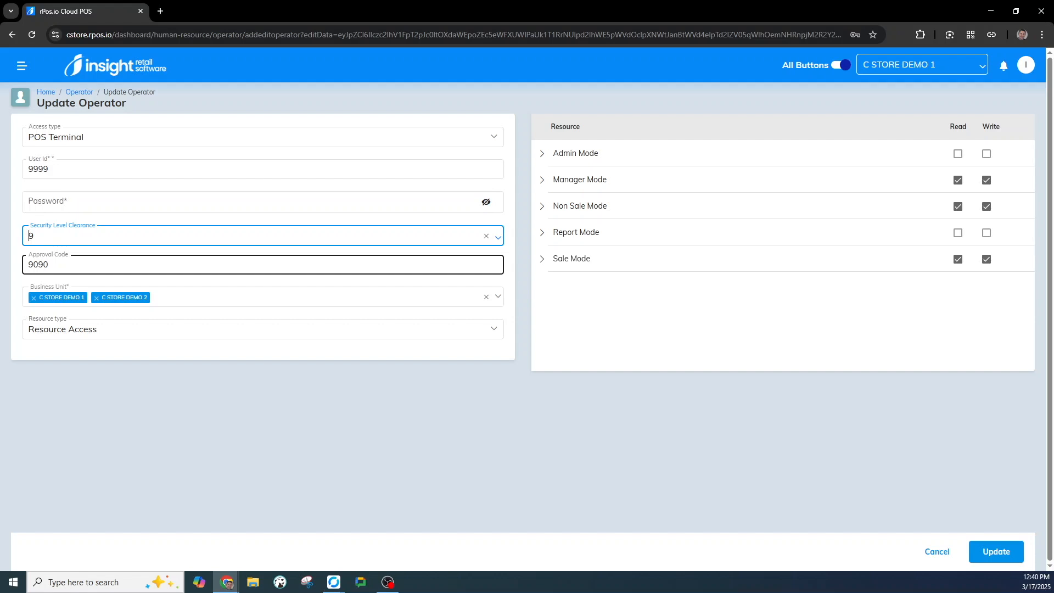
{"action": "left_click", "coordinate": [995, 552]}
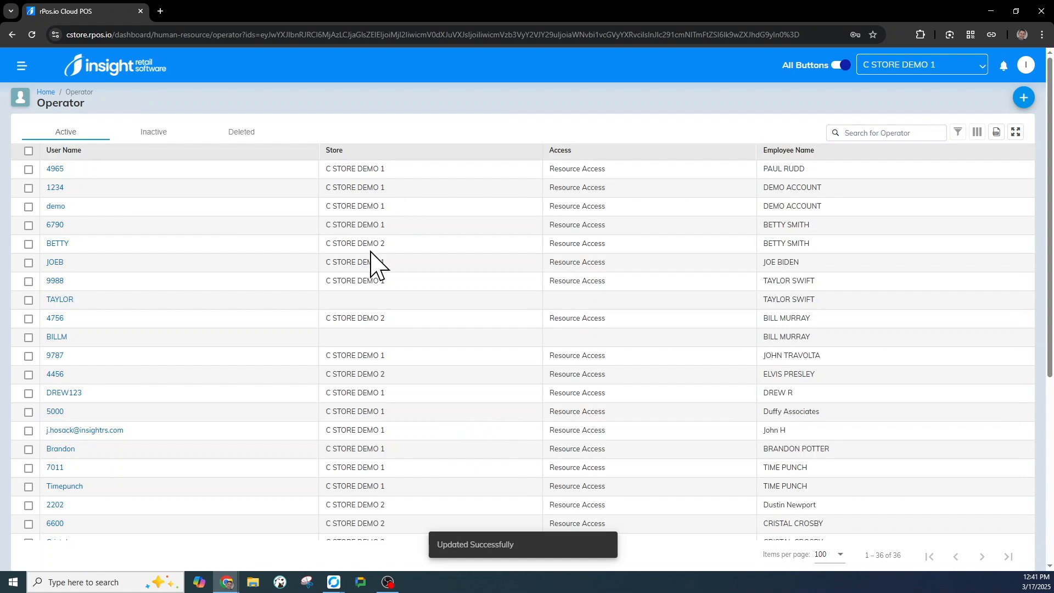
{"action": "left_click", "coordinate": [55, 281]}
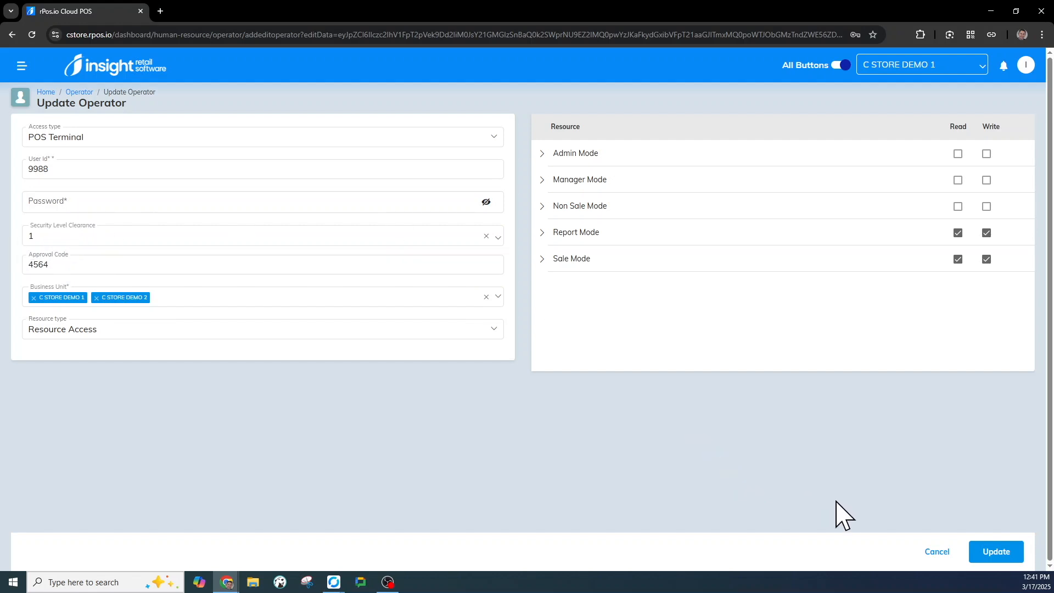
Step: Cancel out of the cashier's Update Operator form without saving and go to Security Level
{"action": "left_click", "coordinate": [933, 552]}
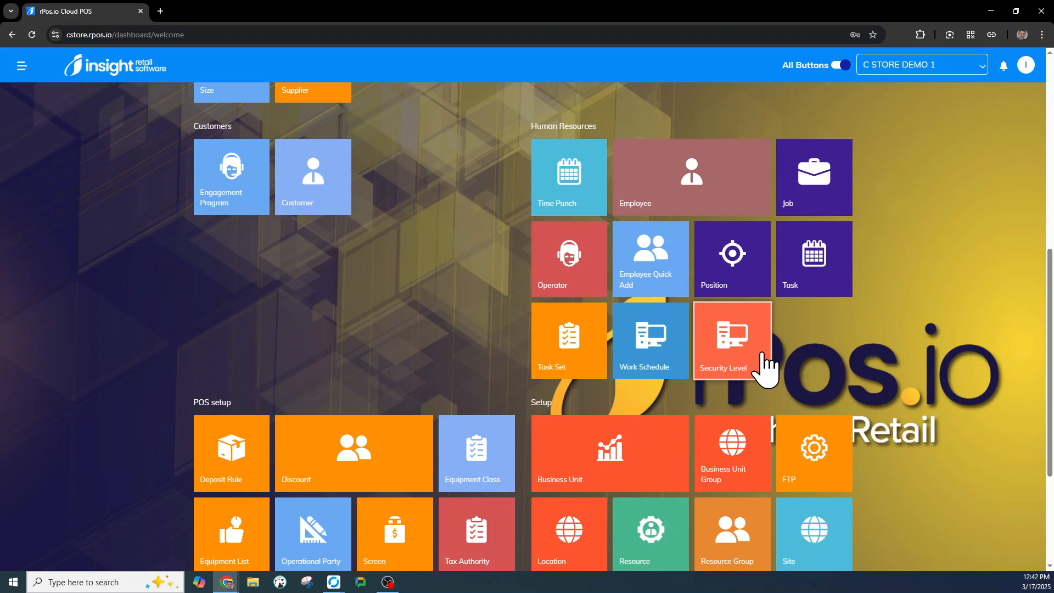
{"action": "left_click", "coordinate": [764, 366]}
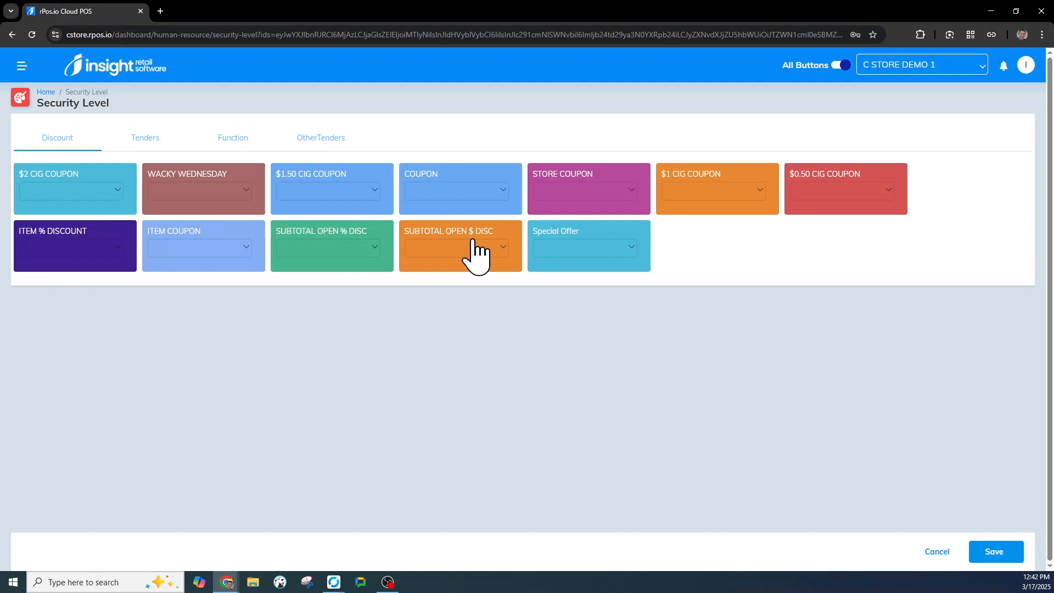
Step: Set Check tenders to security level 9, then review the Function and OtherTenders levels
{"action": "left_click", "coordinate": [154, 142]}
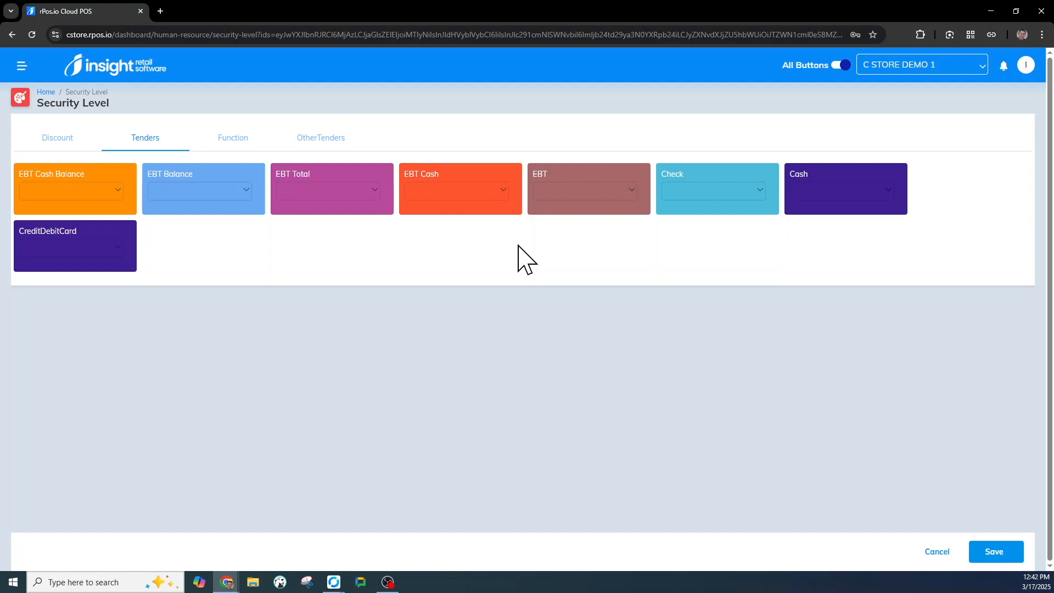
{"action": "left_click", "coordinate": [712, 193]}
{"action": "scroll", "coordinate": [720, 286], "scroll_direction": "down", "scroll_amount": 2}
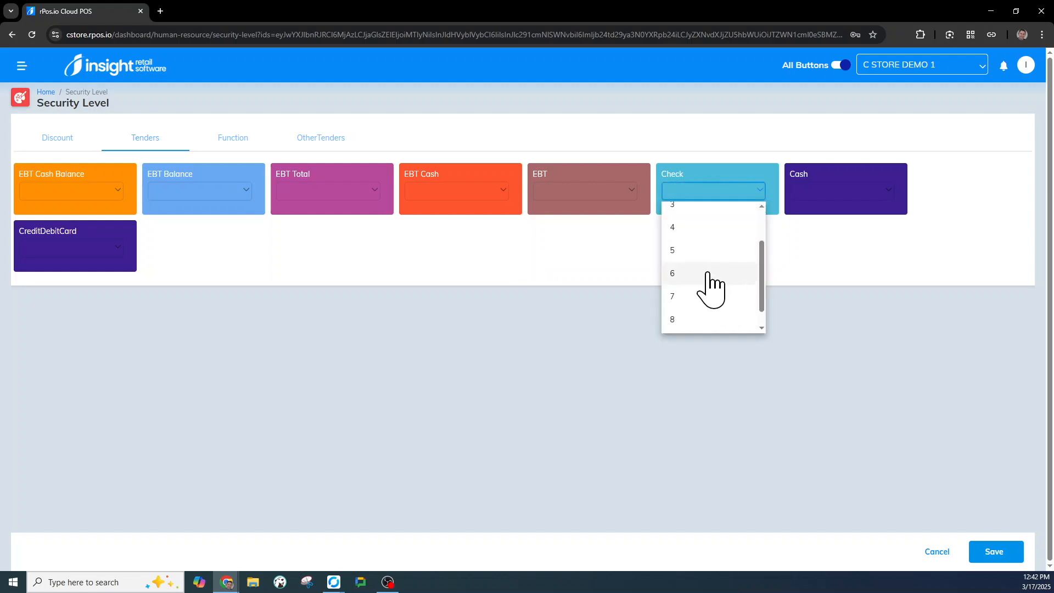
{"action": "scroll", "coordinate": [706, 286], "scroll_direction": "down", "scroll_amount": 1}
{"action": "left_click", "coordinate": [680, 318]}
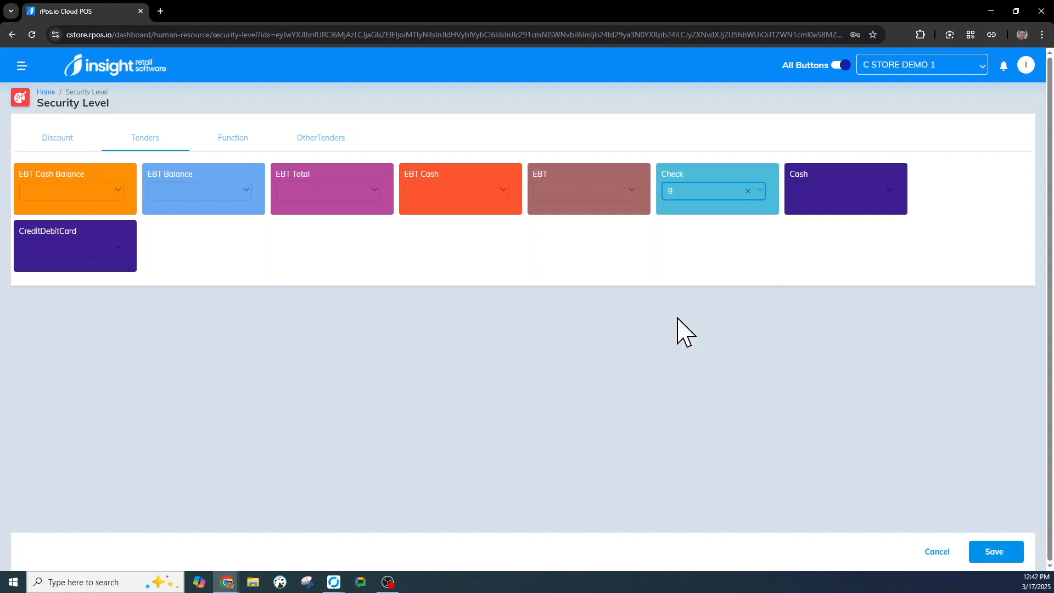
{"action": "left_click", "coordinate": [232, 145]}
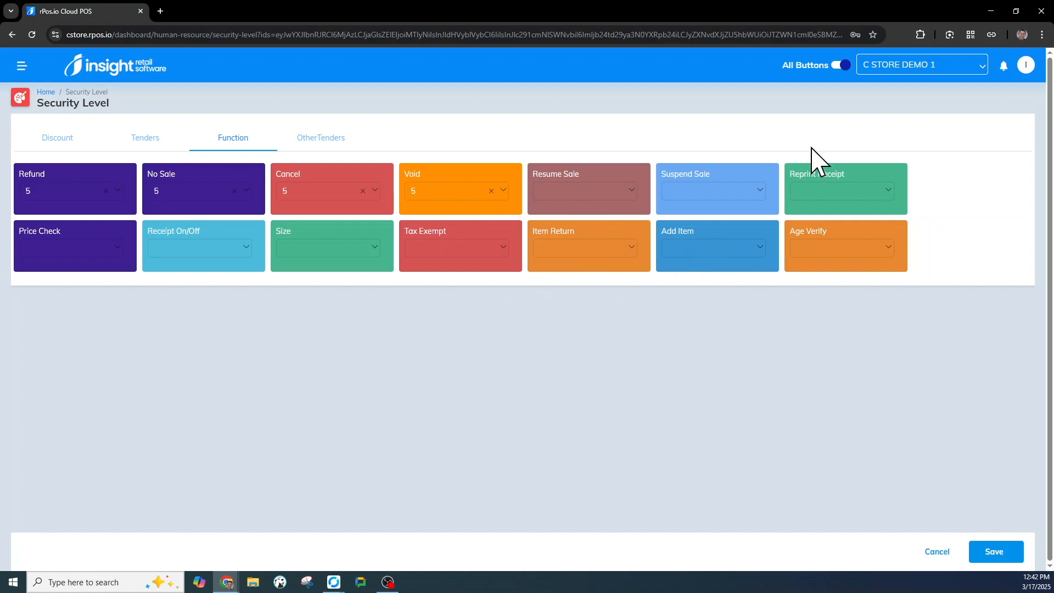
{"action": "left_click", "coordinate": [320, 144]}
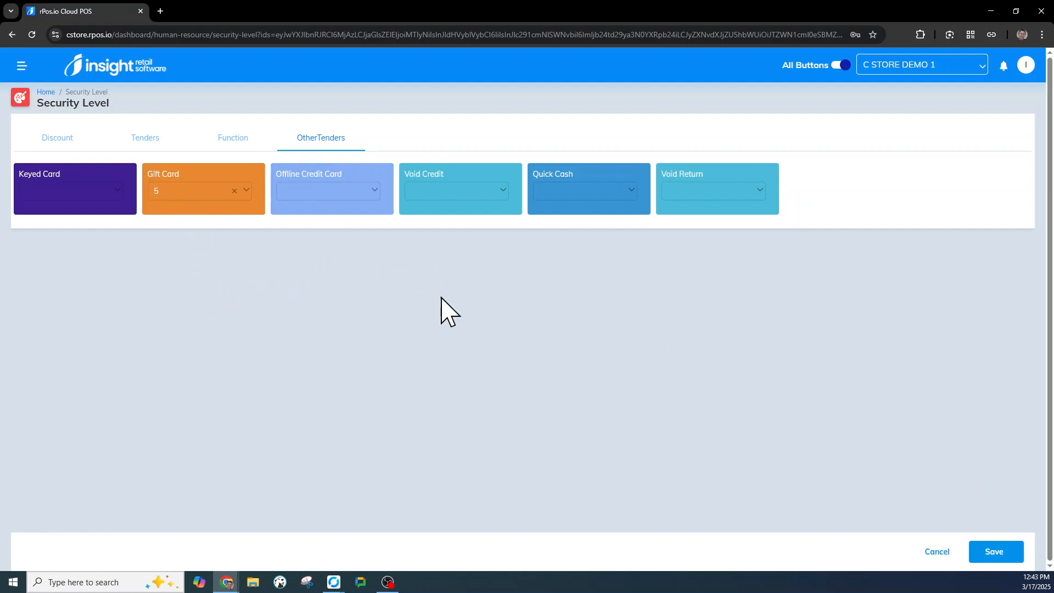
Step: Save the security levels, with Gift Card at level 5 under OtherTenders
{"action": "left_click", "coordinate": [990, 555]}
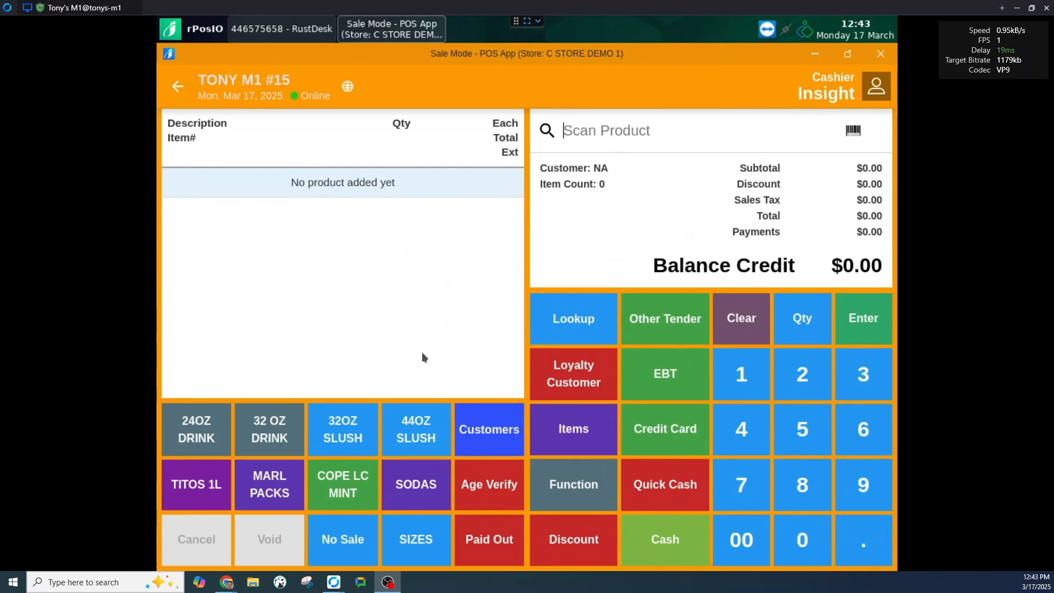
Step: Finish the demo sale: cancel a TITOS 1L, add three drinks, void 44OZ SLUSH, quick cash, No Sale
{"action": "left_click", "coordinate": [193, 492]}
{"action": "left_click", "coordinate": [406, 377]}
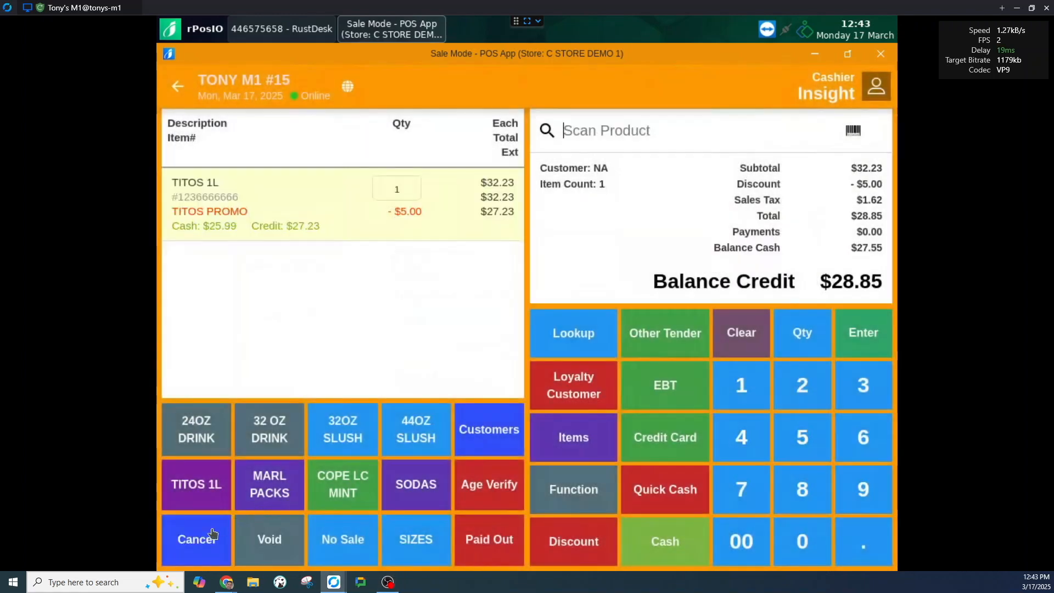
{"action": "left_click", "coordinate": [200, 537]}
{"action": "left_click", "coordinate": [470, 354]}
{"action": "left_click", "coordinate": [262, 447]}
{"action": "left_click", "coordinate": [342, 430]}
{"action": "left_click", "coordinate": [412, 428]}
{"action": "left_click", "coordinate": [269, 537]}
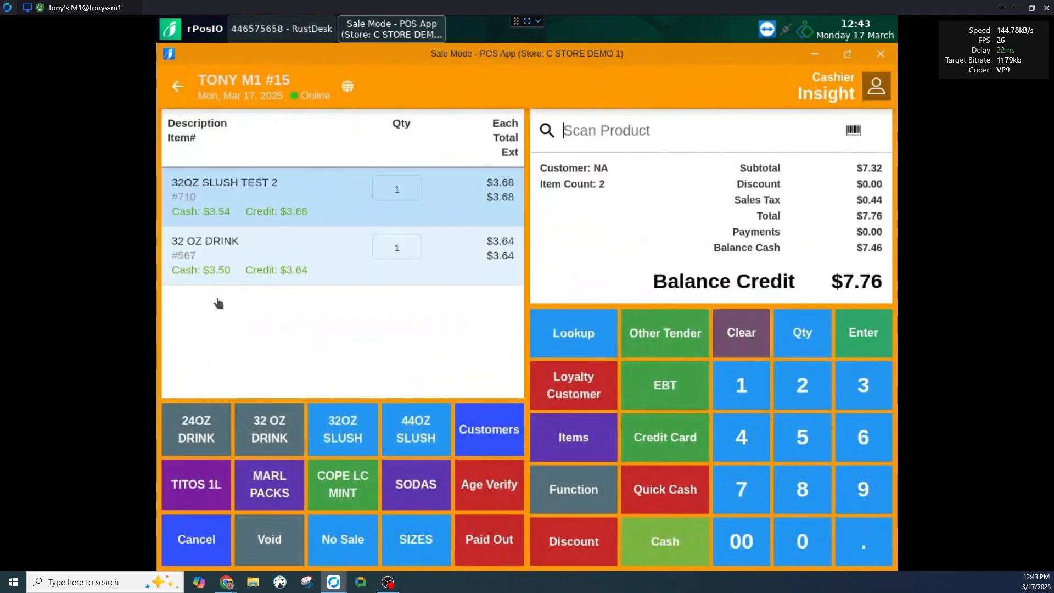
{"action": "left_click", "coordinate": [665, 488]}
{"action": "left_click", "coordinate": [332, 539]}
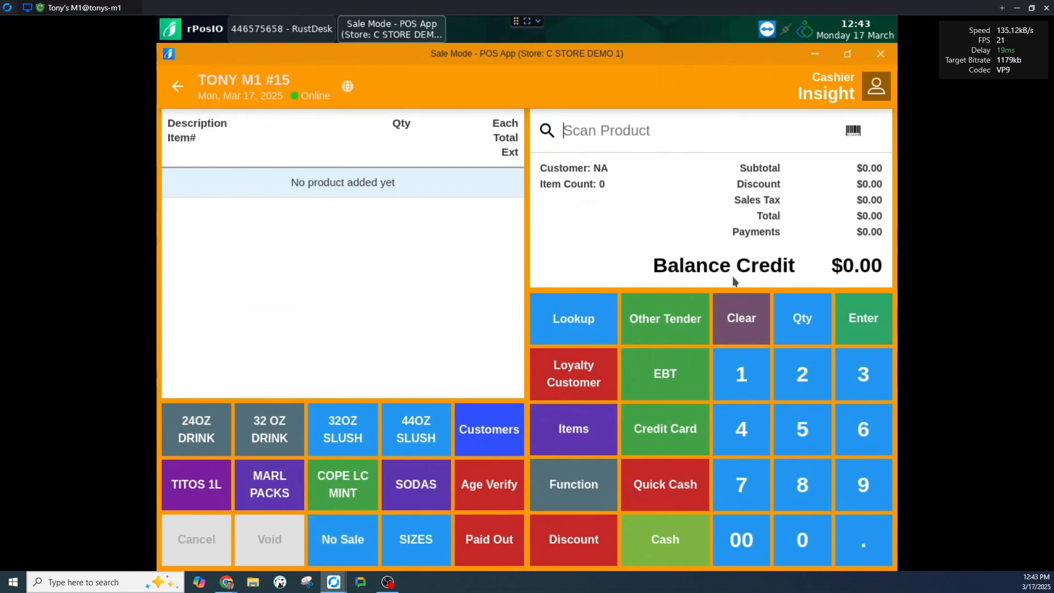
Step: Log out, sign in as the low-clearance cashier, and ring up a TITOS 1L with age override
{"action": "left_click", "coordinate": [877, 91]}
{"action": "left_click", "coordinate": [835, 121]}
{"action": "double_click", "coordinate": [590, 375]}
{"action": "left_click", "coordinate": [528, 369]}
{"action": "left_click", "coordinate": [592, 433]}
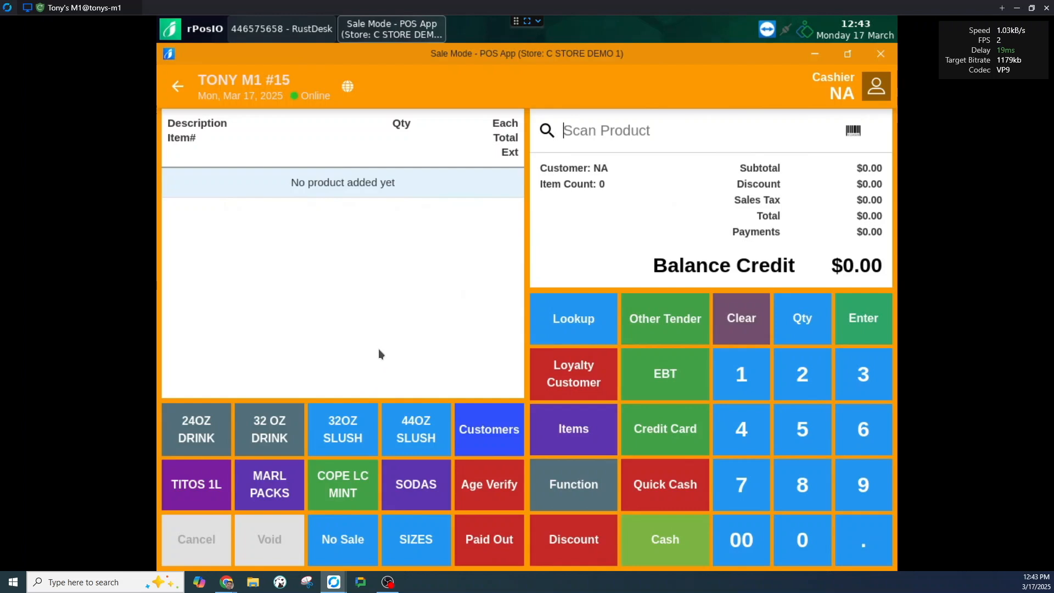
{"action": "left_click", "coordinate": [192, 483]}
{"action": "left_click", "coordinate": [437, 371]}
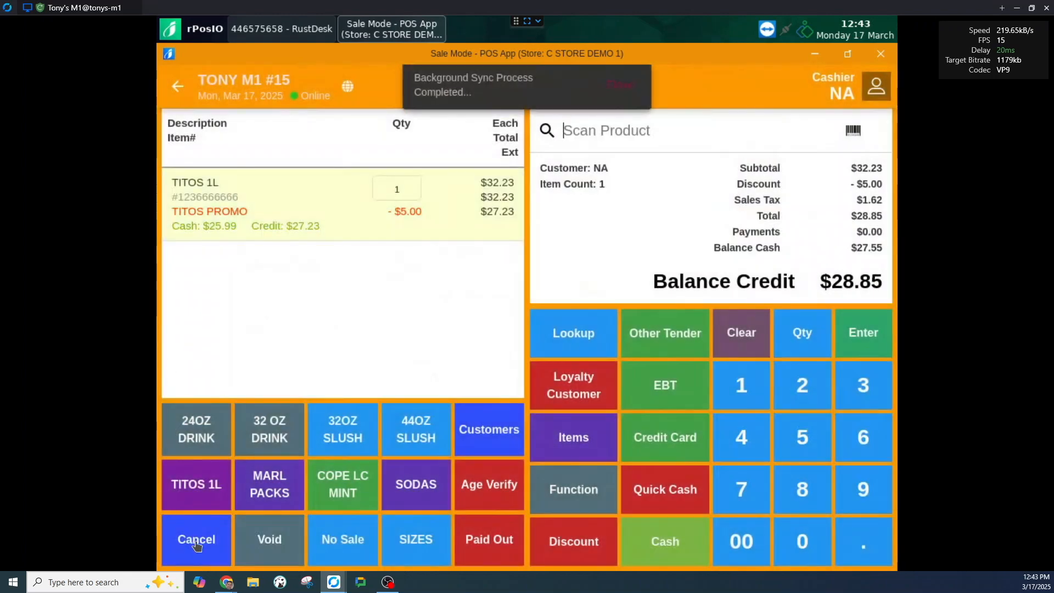
{"action": "left_click", "coordinate": [196, 540]}
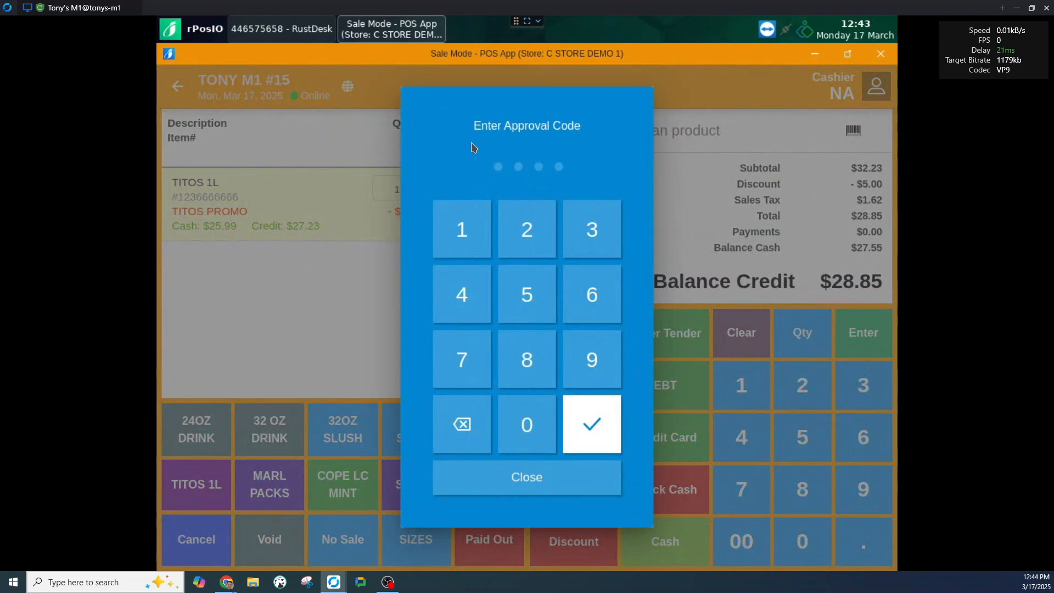
Step: Approve cancelling the whole transaction with the manager approval code and confirm Yes
{"action": "left_click", "coordinate": [583, 363]}
{"action": "left_click", "coordinate": [590, 357]}
{"action": "left_click", "coordinate": [529, 422]}
{"action": "left_click", "coordinate": [592, 423]}
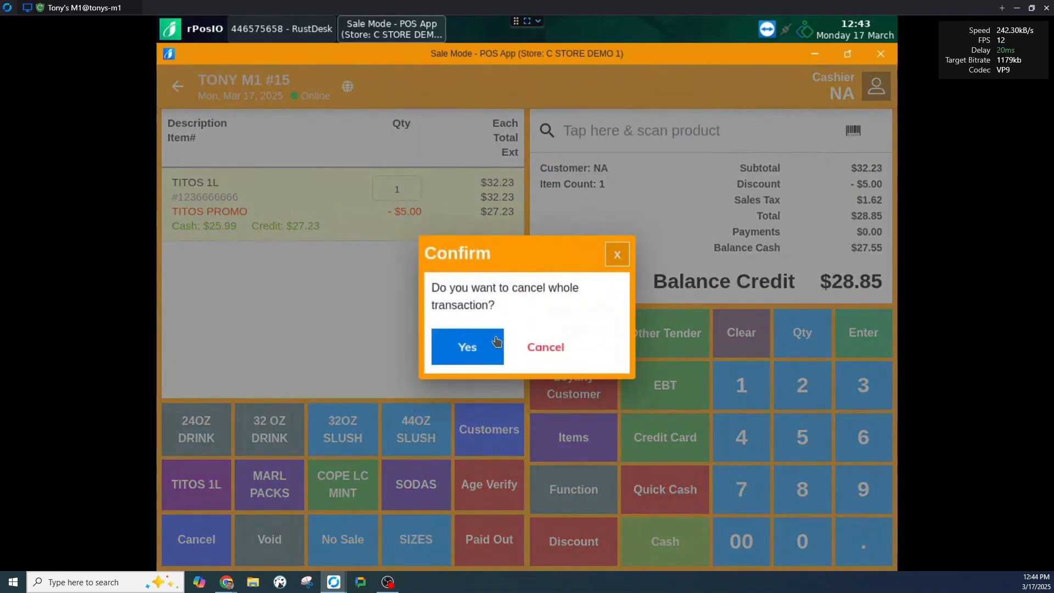
{"action": "left_click", "coordinate": [479, 349]}
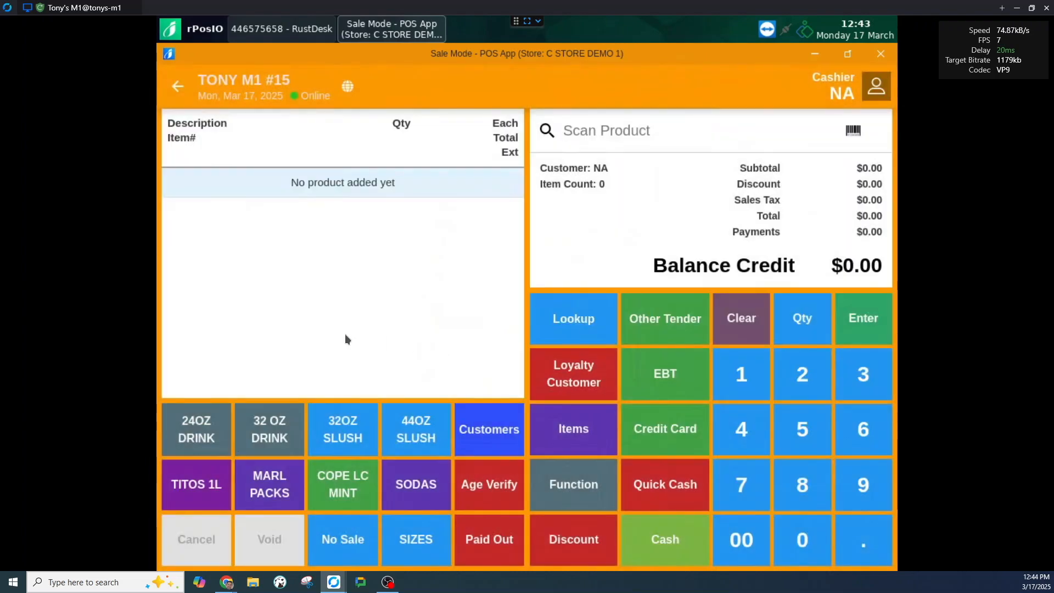
Step: Add 32 OZ DRINK, 32OZ SLUSH TEST 2 and 44OZ SLUSH, then void 32OZ SLUSH TEST 2 with the approval code
{"action": "left_click", "coordinate": [261, 433]}
{"action": "left_click", "coordinate": [343, 430]}
{"action": "left_click", "coordinate": [416, 431]}
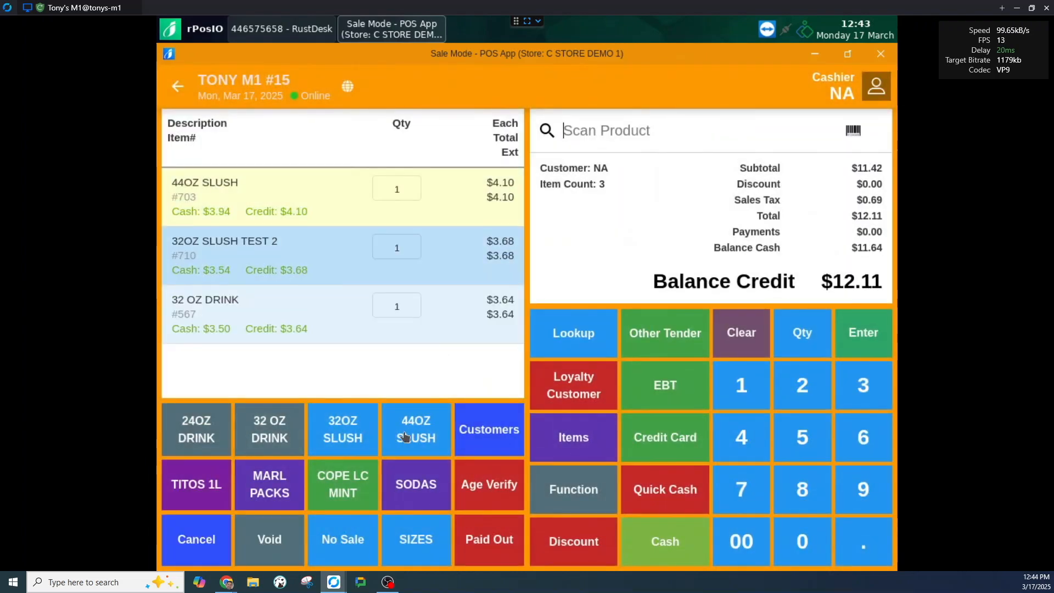
{"action": "left_click", "coordinate": [317, 268]}
{"action": "left_click", "coordinate": [269, 539]}
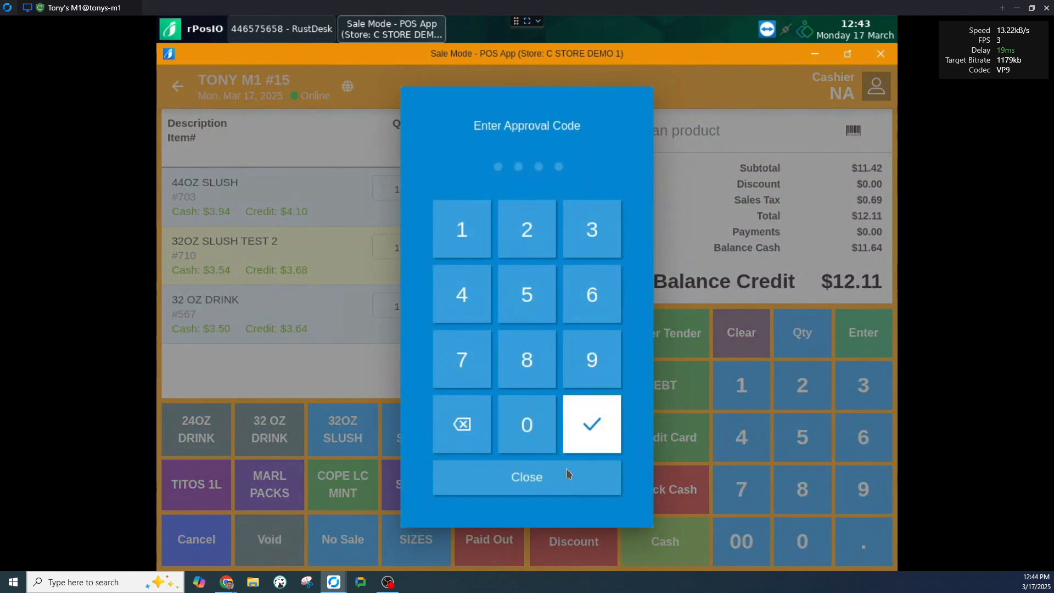
{"action": "left_click", "coordinate": [579, 381]}
{"action": "left_click", "coordinate": [579, 374]}
{"action": "left_click", "coordinate": [578, 369]}
{"action": "left_click", "coordinate": [578, 369]}
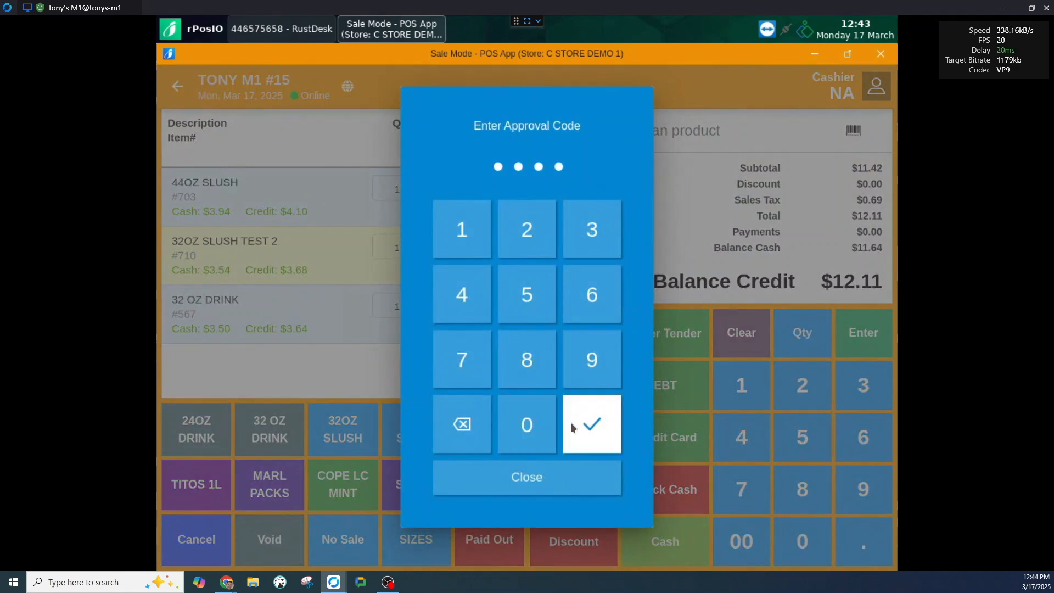
{"action": "left_click", "coordinate": [571, 423]}
Step: Pay the sale with quick cash, then authorise a No Sale with the approval code
{"action": "left_click", "coordinate": [683, 502]}
{"action": "left_click", "coordinate": [338, 540]}
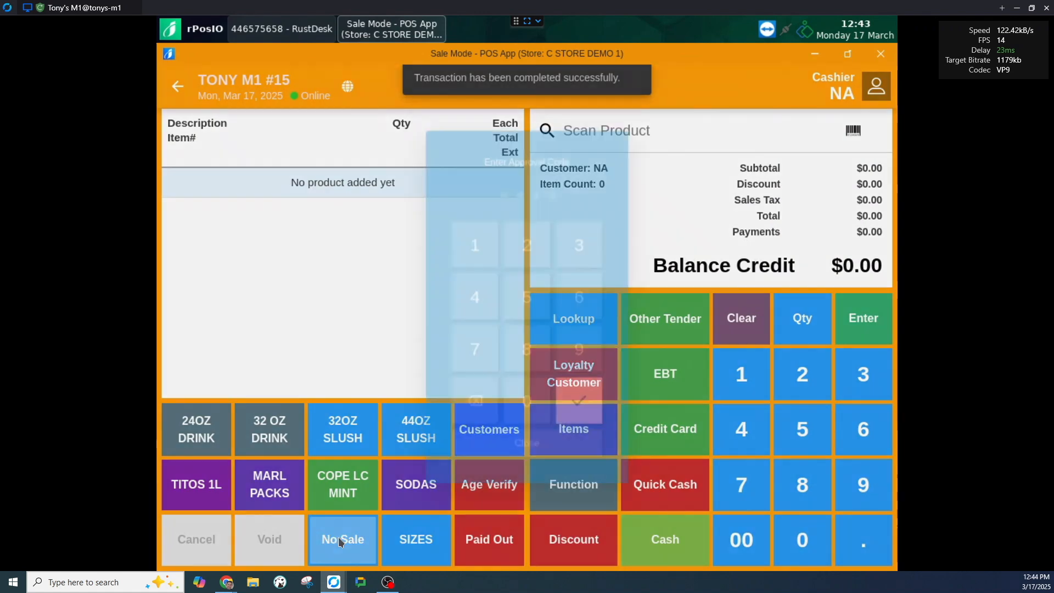
{"action": "left_click", "coordinate": [526, 433]}
{"action": "left_click", "coordinate": [521, 421]}
{"action": "left_click", "coordinate": [597, 423]}
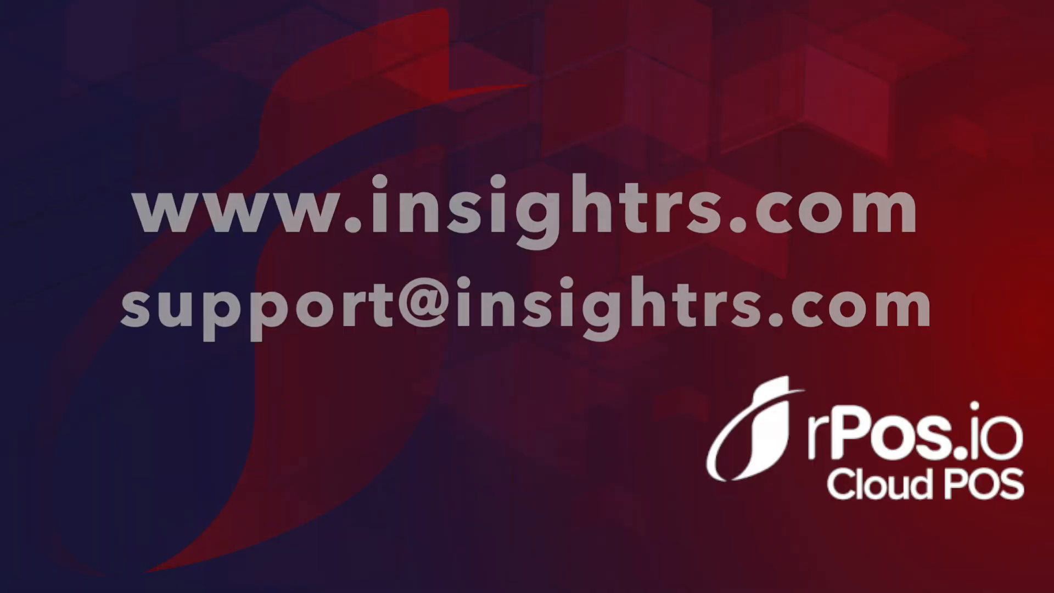